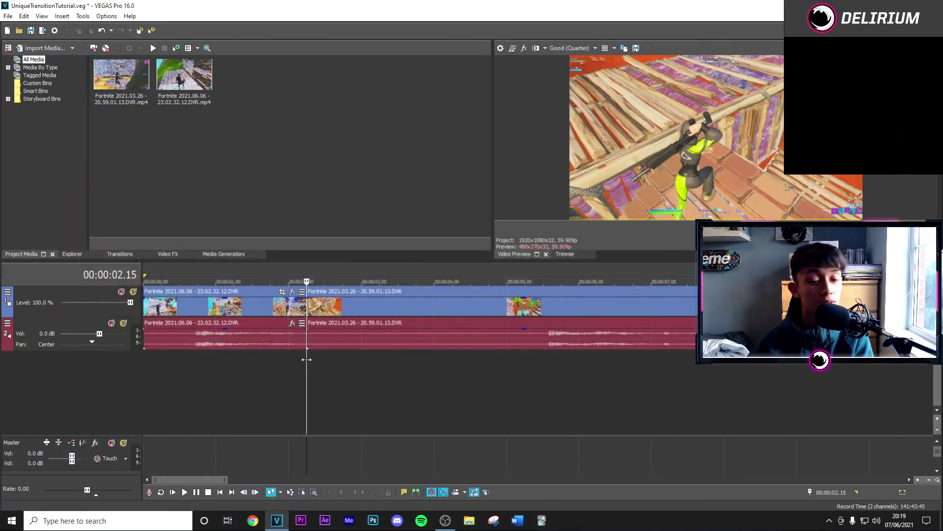
- Insert a new video track and move the second Fortnite clip onto it at 02.15
{"action": "left_click", "coordinate": [281, 367]}
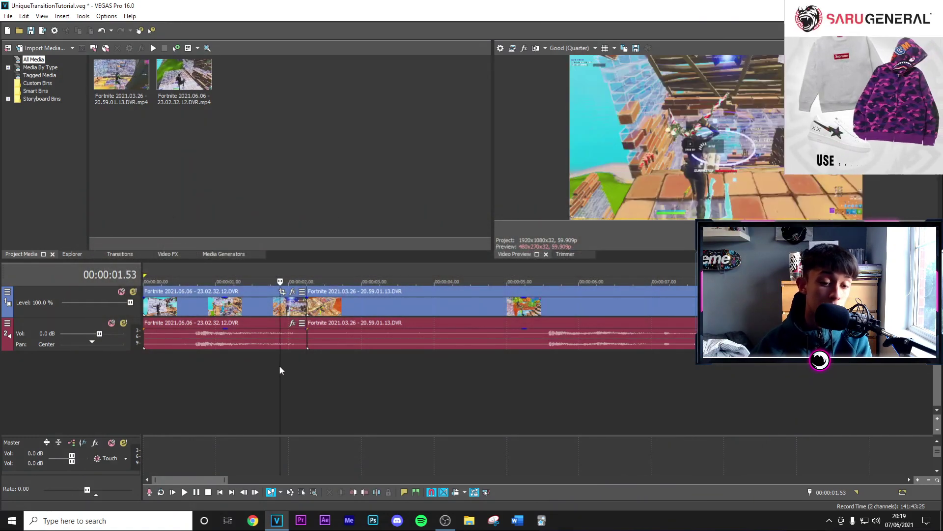
{"action": "left_click", "coordinate": [329, 337]}
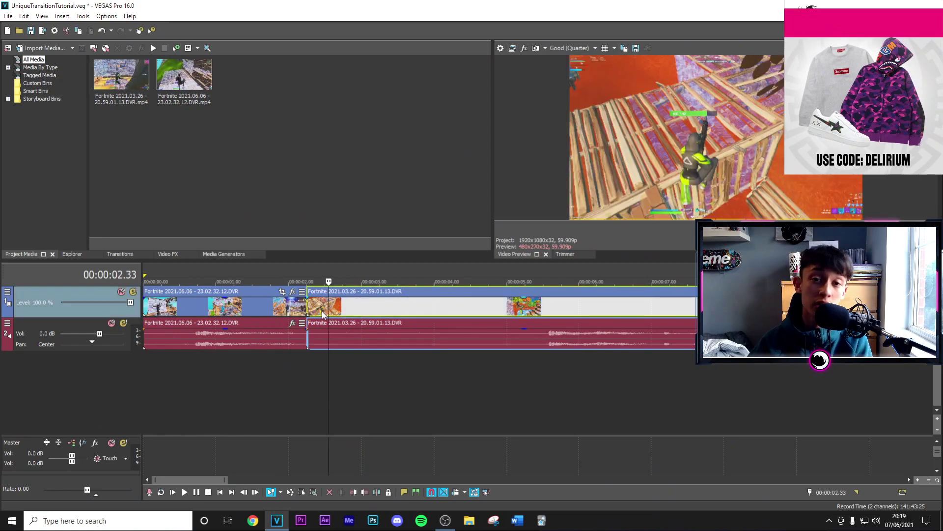
{"action": "left_click", "coordinate": [310, 307]}
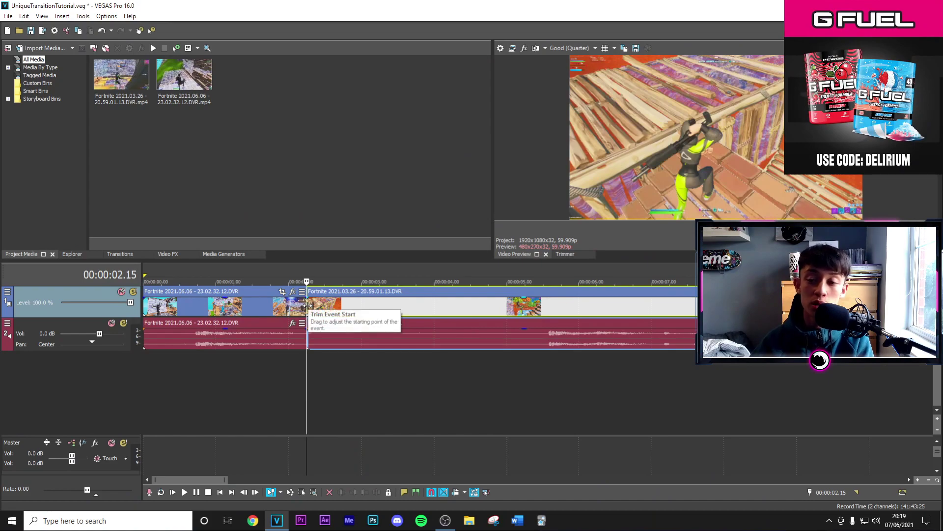
{"action": "right_click", "coordinate": [115, 310]}
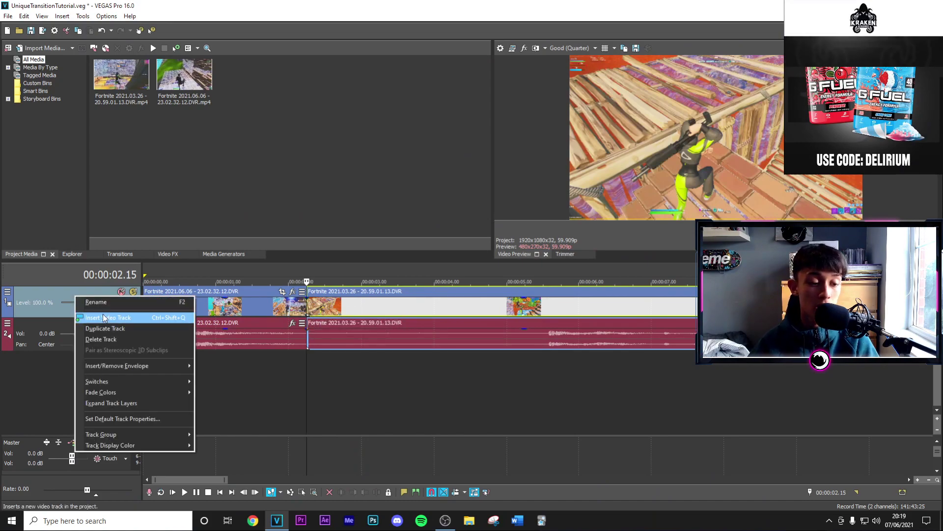
{"action": "left_click", "coordinate": [118, 317]}
{"action": "left_click_drag", "start_coordinate": [335, 335], "coordinate": [336, 310]}
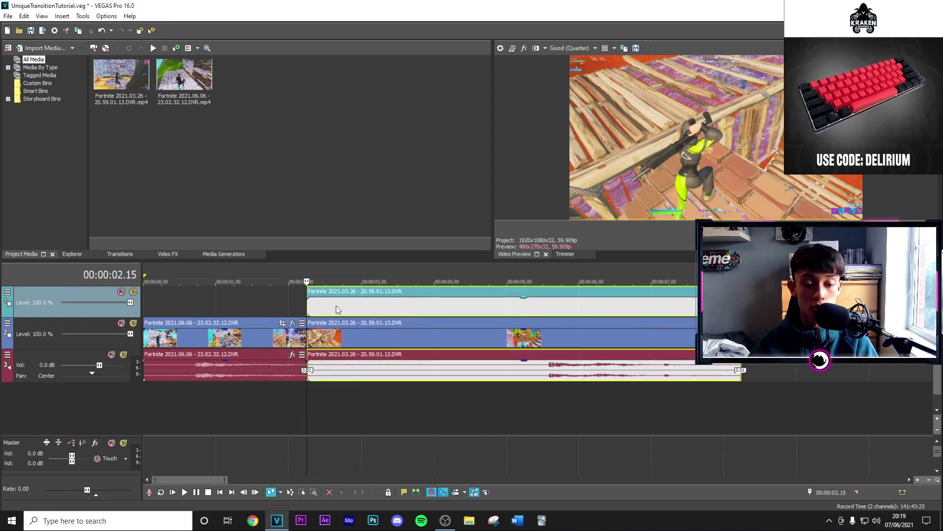
- Select the top-track clip and open its Event Pan/Crop settings
{"action": "left_click", "coordinate": [336, 375]}
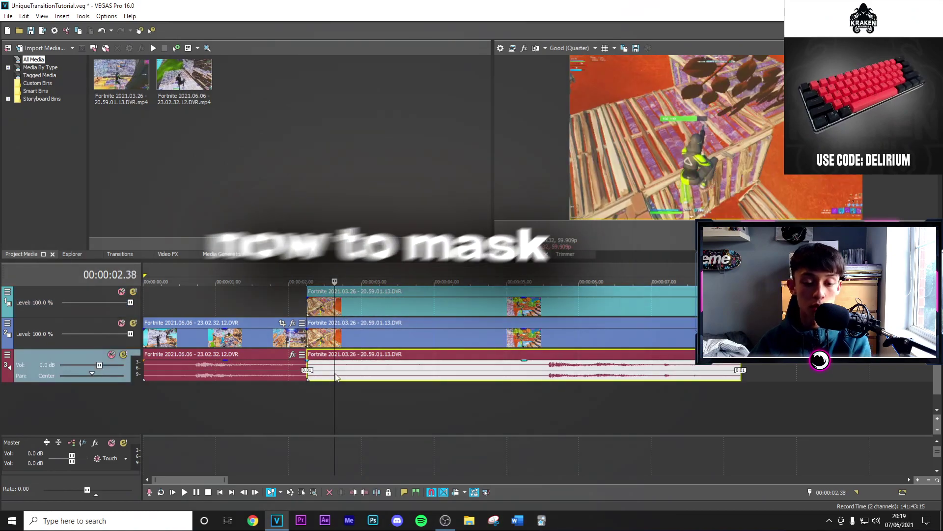
{"action": "left_click", "coordinate": [311, 310]}
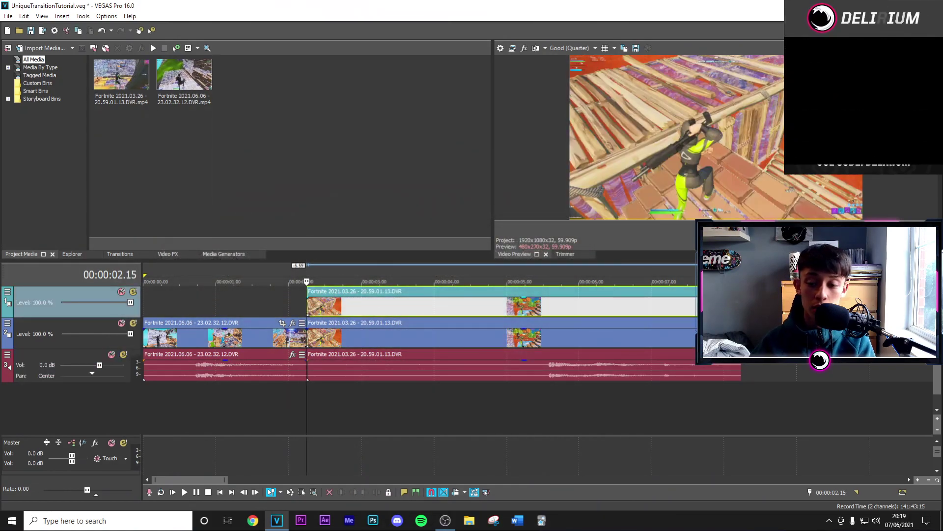
{"action": "left_click", "coordinate": [717, 291]}
- Enable Mask and trace pen points around the character and build, then close Video Event FX
{"action": "left_click", "coordinate": [140, 395]}
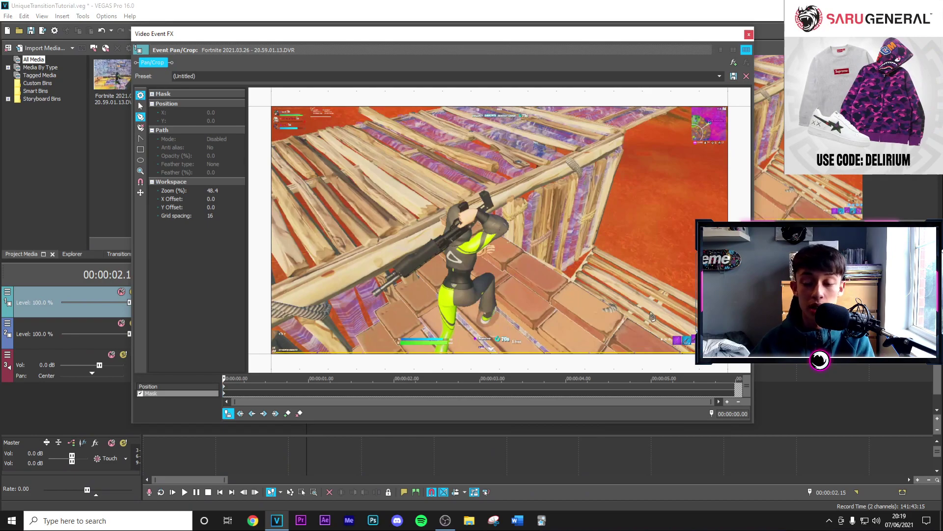
{"action": "left_click", "coordinate": [688, 357]}
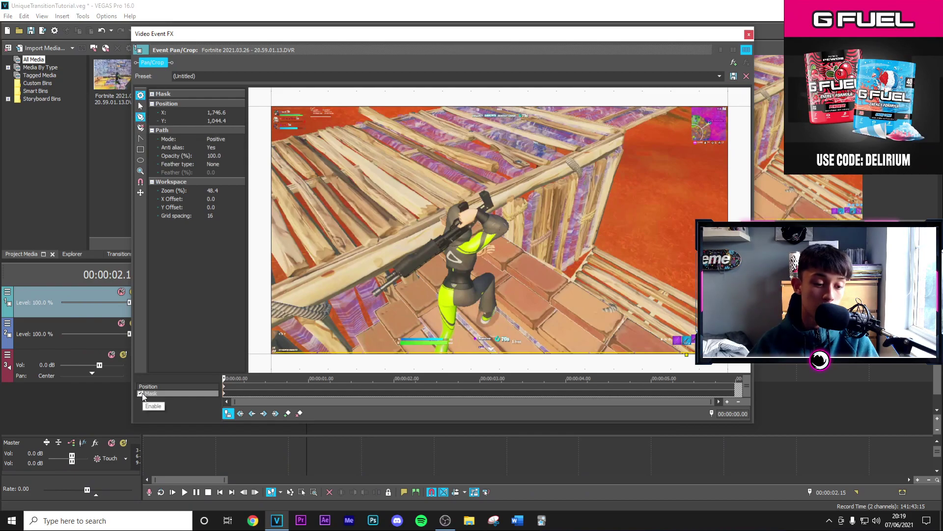
{"action": "left_click", "coordinate": [504, 236]}
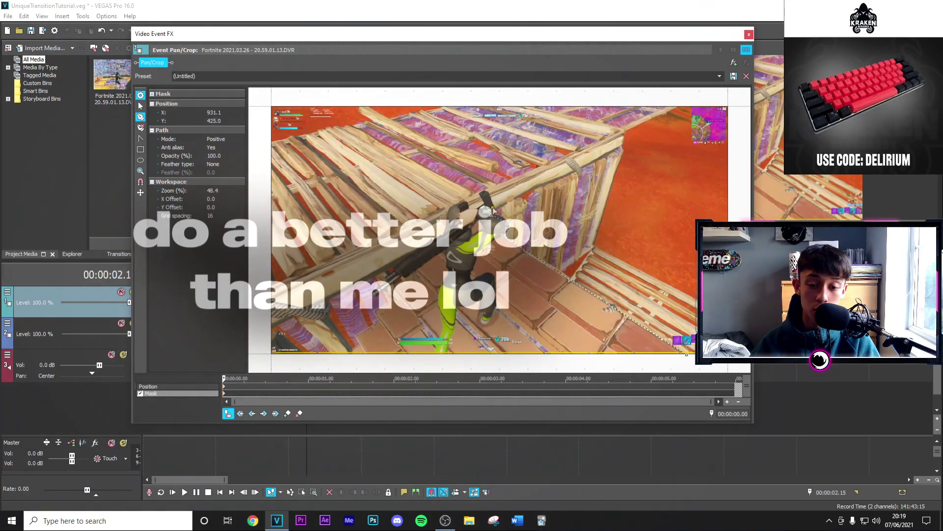
{"action": "left_click", "coordinate": [492, 203]}
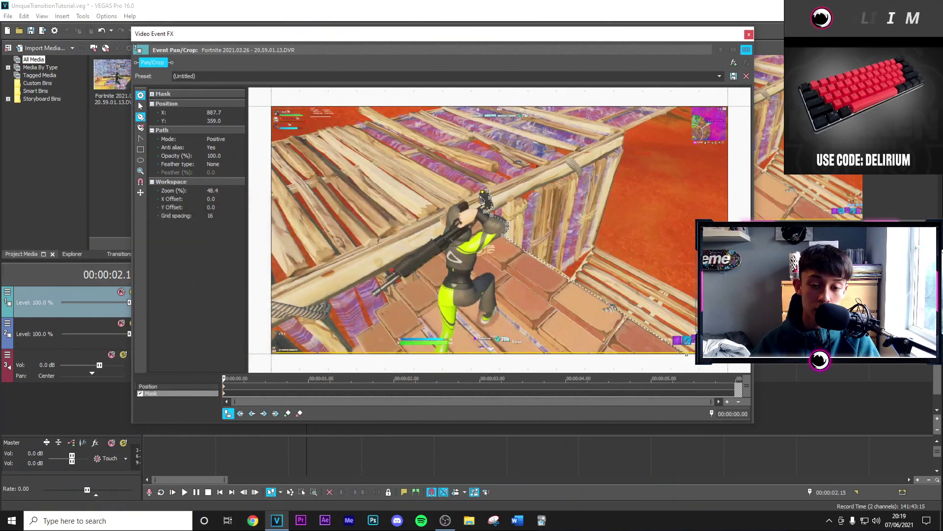
{"action": "left_click", "coordinate": [485, 206]}
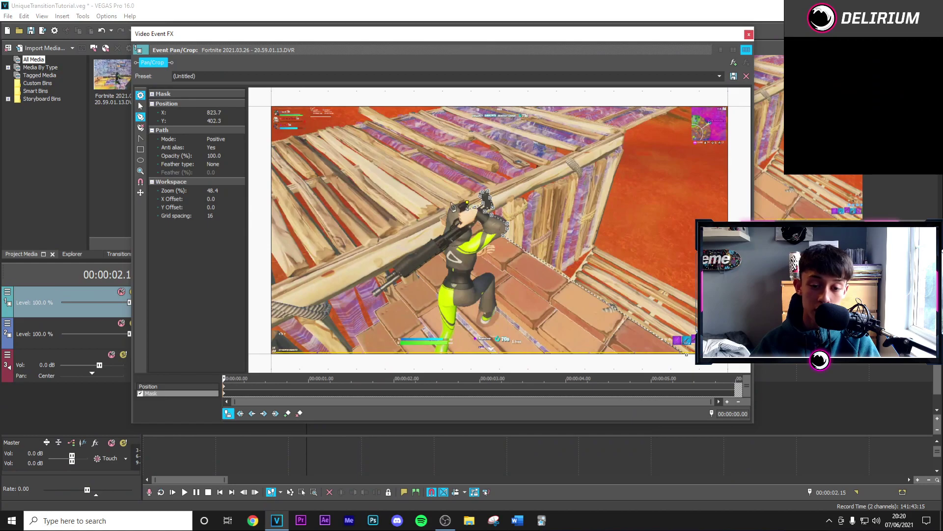
{"action": "left_click", "coordinate": [439, 223]}
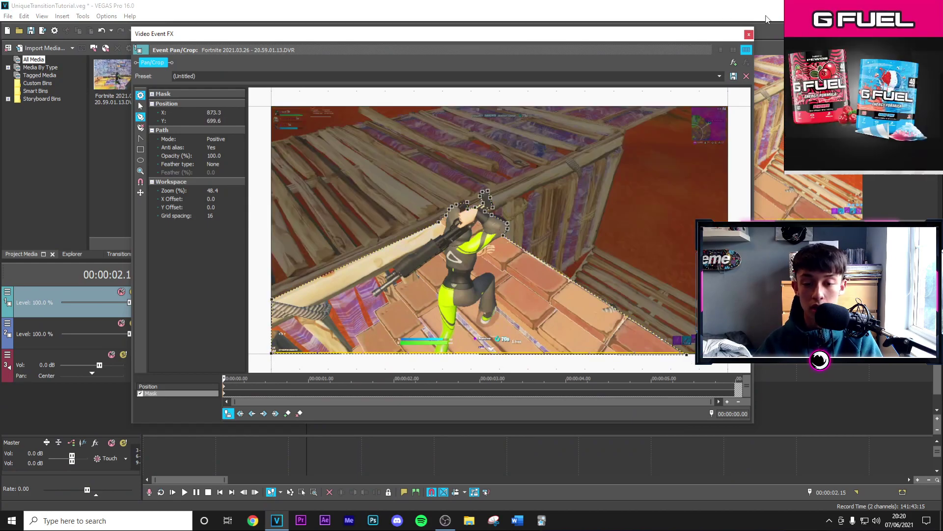
{"action": "left_click", "coordinate": [750, 33]}
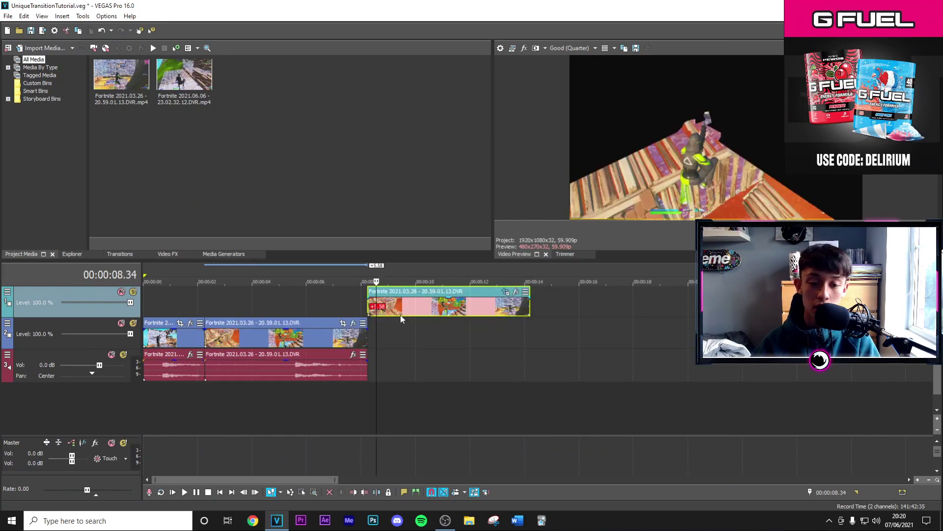
{"action": "scroll", "coordinate": [554, 305], "scroll_direction": "up", "scroll_amount": 5}
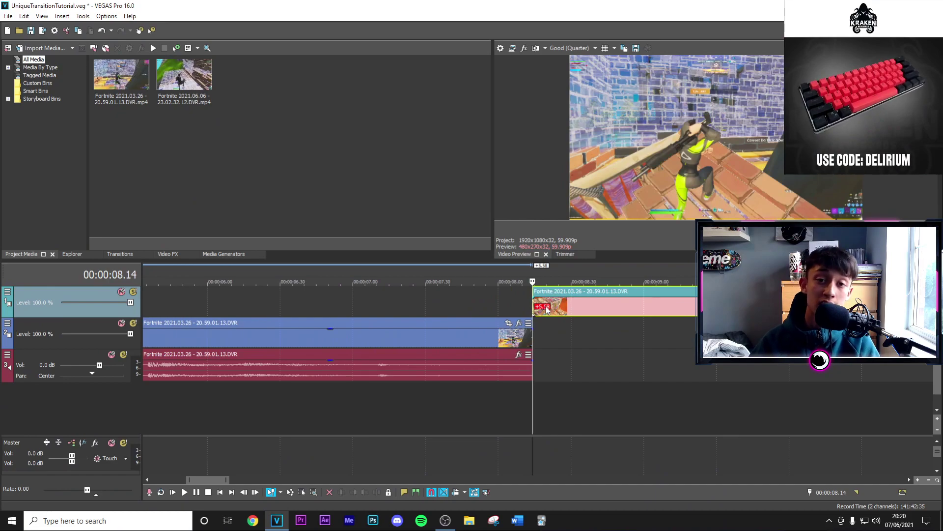
- Freeze the top clip at the cursor, trim it, and move it to 00:00:02.15
{"action": "right_click", "coordinate": [577, 313]}
{"action": "mouse_move", "coordinate": [618, 408]}
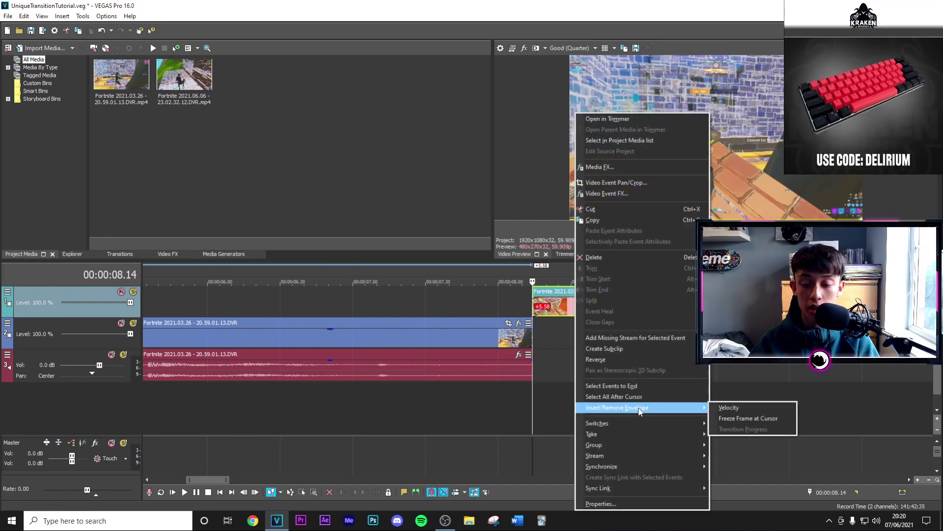
{"action": "left_click", "coordinate": [734, 419]}
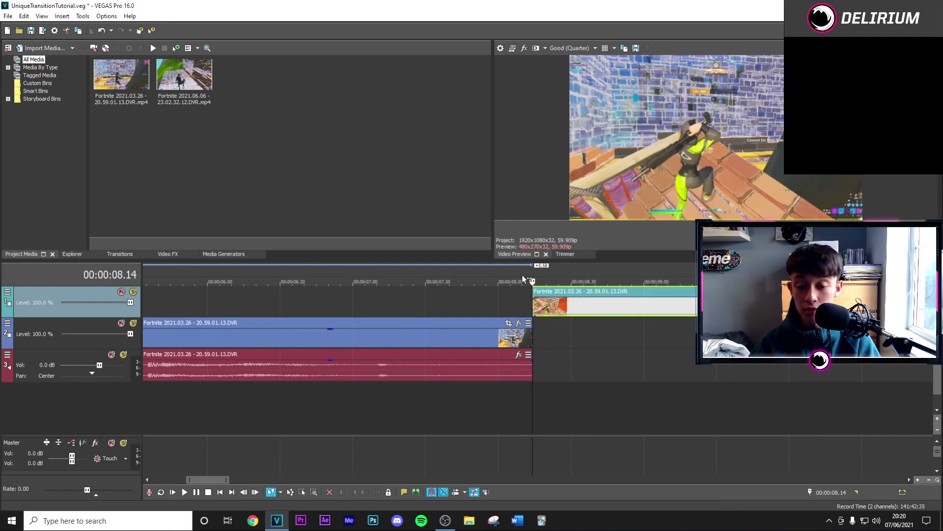
{"action": "left_click", "coordinate": [540, 311]}
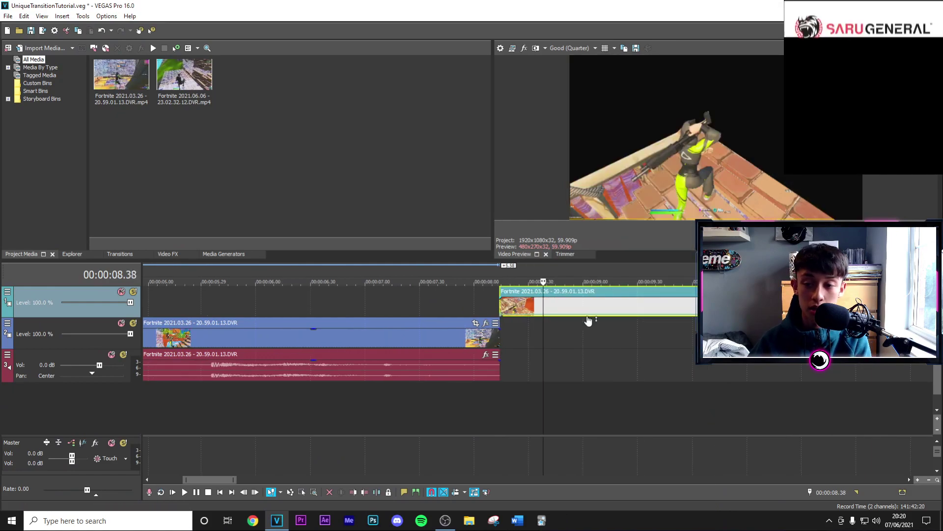
{"action": "scroll", "coordinate": [540, 313], "scroll_direction": "down", "scroll_amount": 5}
{"action": "left_click_drag", "start_coordinate": [272, 306], "coordinate": [336, 305]}
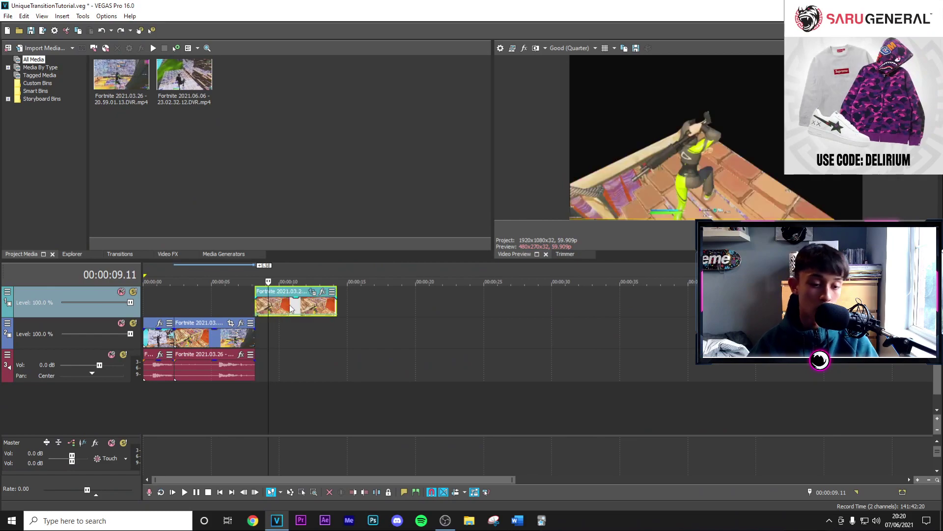
{"action": "left_click_drag", "start_coordinate": [259, 309], "coordinate": [213, 309]}
{"action": "left_click", "coordinate": [174, 303]}
{"action": "scroll", "coordinate": [174, 302], "scroll_direction": "up", "scroll_amount": 5}
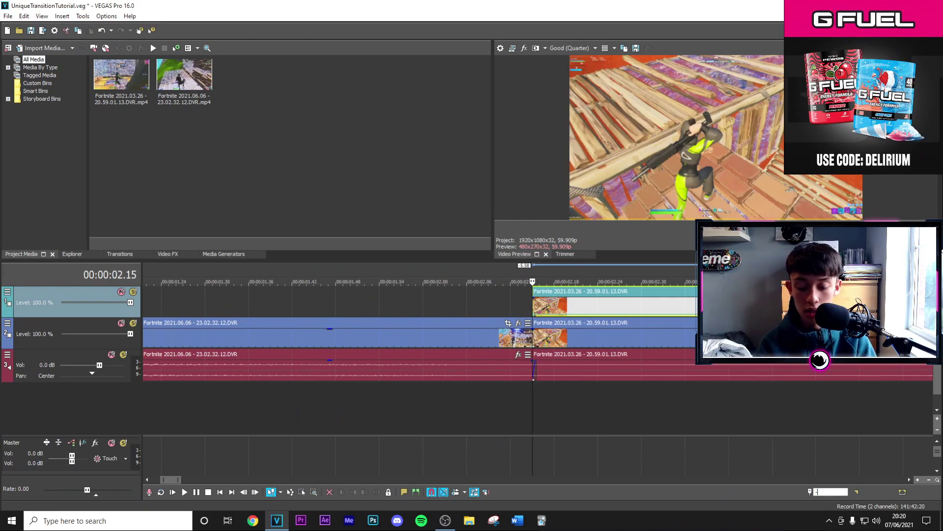
- Slide the frozen cutout to end at the cut, delete the excess, and open its FX
{"action": "left_click_drag", "start_coordinate": [572, 310], "coordinate": [524, 314]}
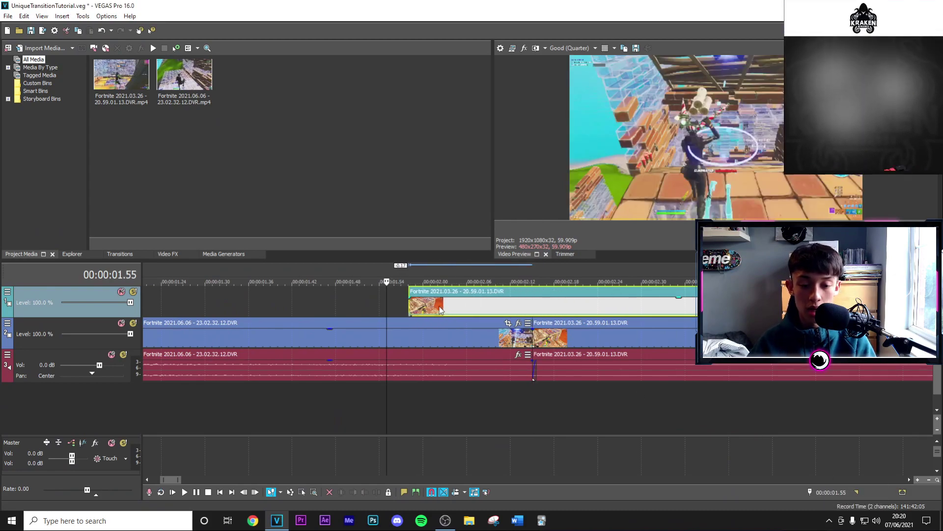
{"action": "left_click", "coordinate": [534, 306]}
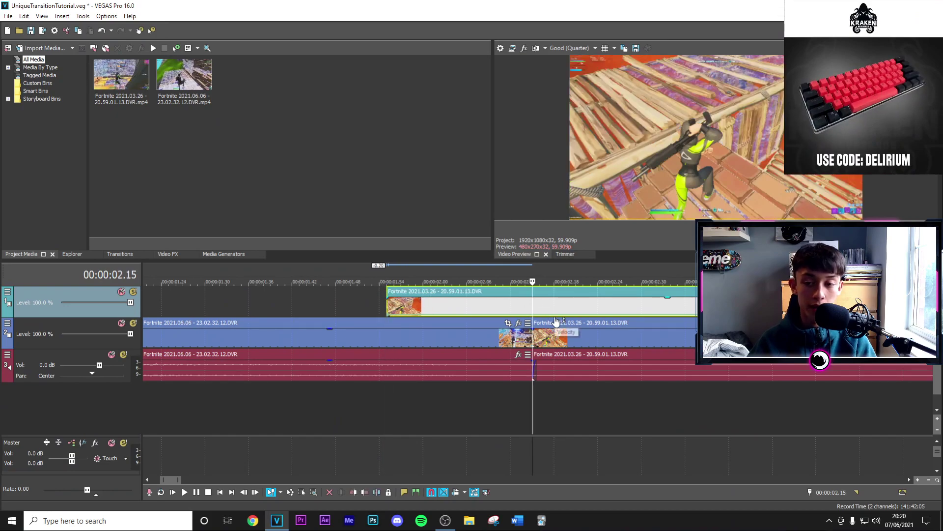
{"action": "key", "text": "Delete"}
{"action": "left_click", "coordinate": [446, 309]}
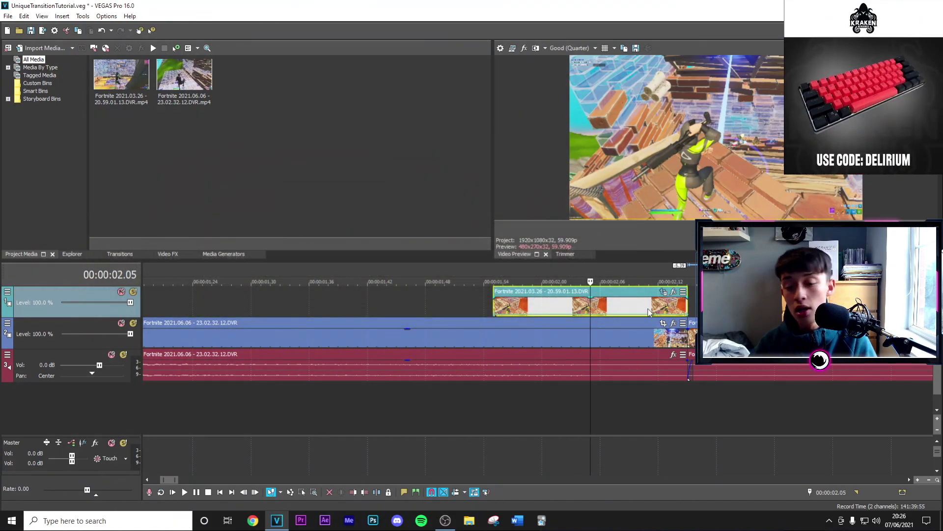
{"action": "left_click", "coordinate": [672, 292]}
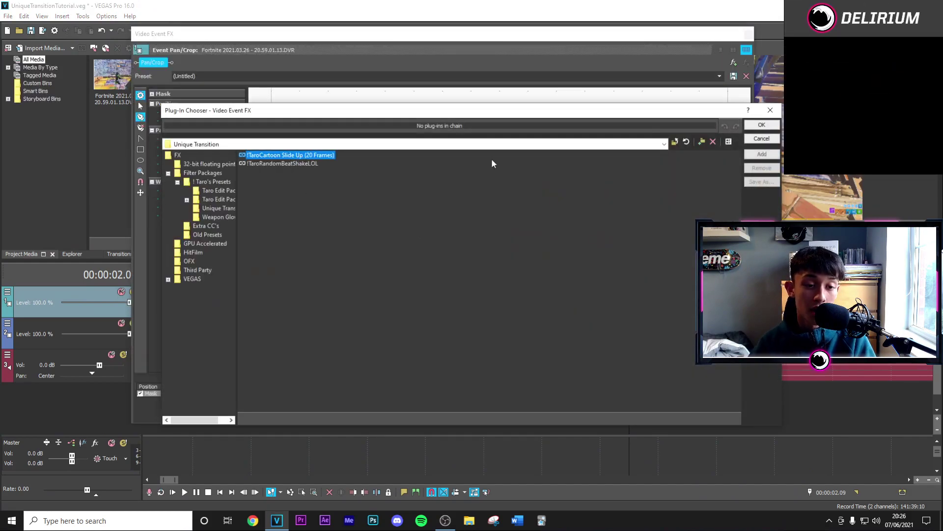
- Apply !TaroCartoon Slide Up (20 Frames) to the frozen cutout and preview the playback
{"action": "left_click", "coordinate": [759, 125]}
{"action": "left_click", "coordinate": [750, 33]}
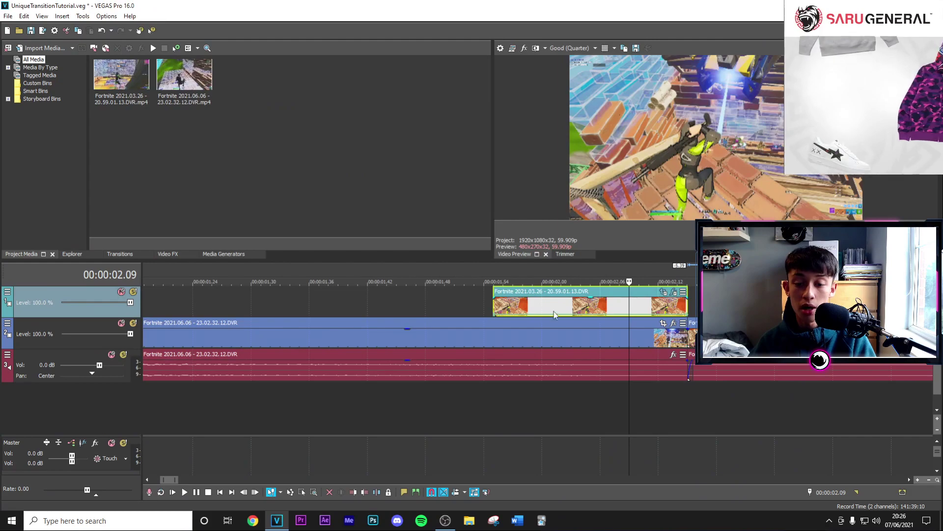
{"action": "key", "text": "space"}
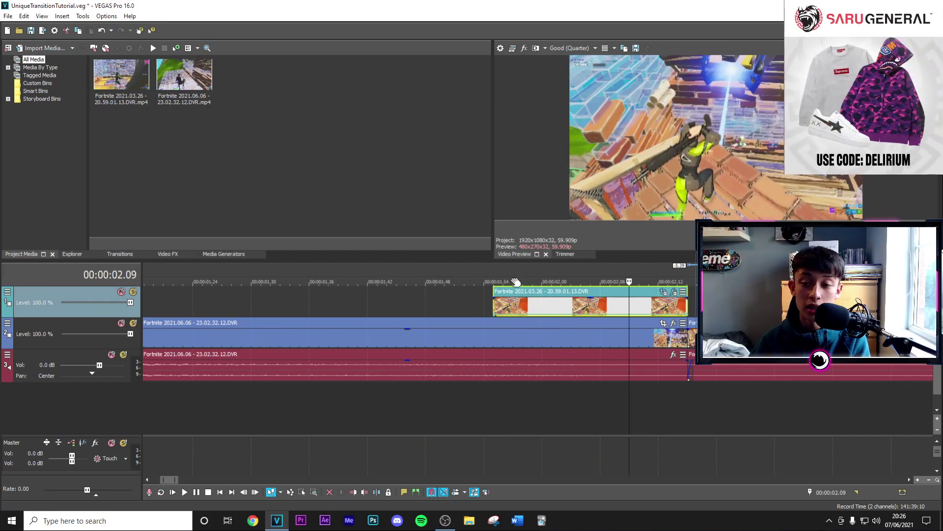
{"action": "left_click", "coordinate": [575, 48]}
{"action": "left_click", "coordinate": [583, 77]}
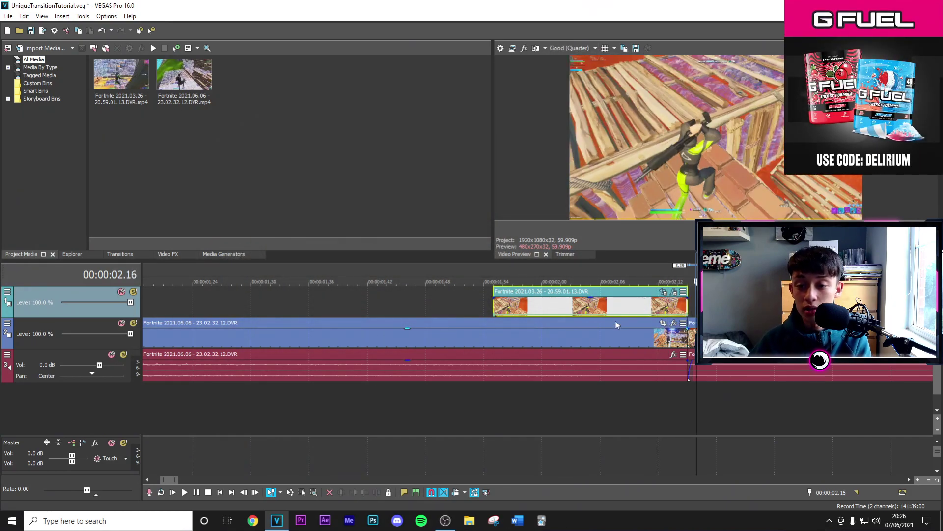
{"action": "scroll", "coordinate": [581, 352], "scroll_direction": "down", "scroll_amount": 2}
{"action": "left_click", "coordinate": [510, 323]}
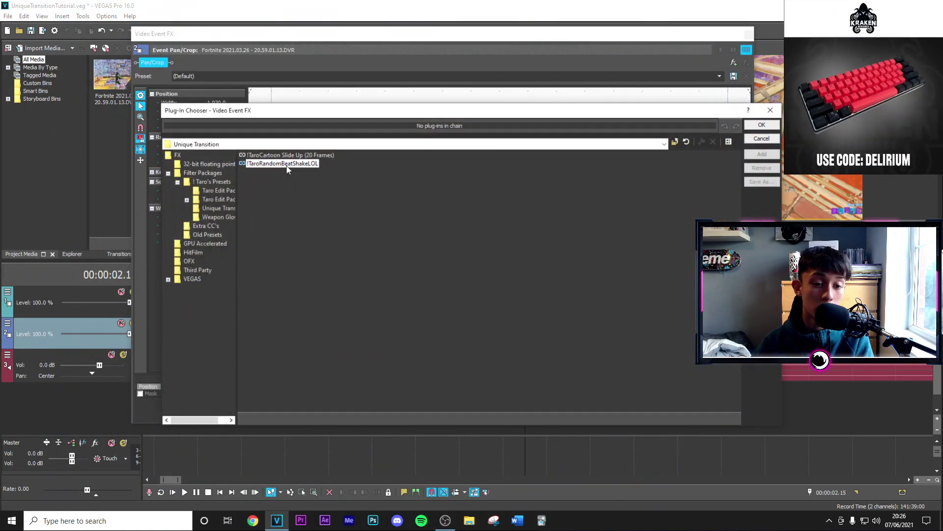
- Add the random beat shake preset to the first clip and close its effect settings
{"action": "left_click", "coordinate": [294, 164]}
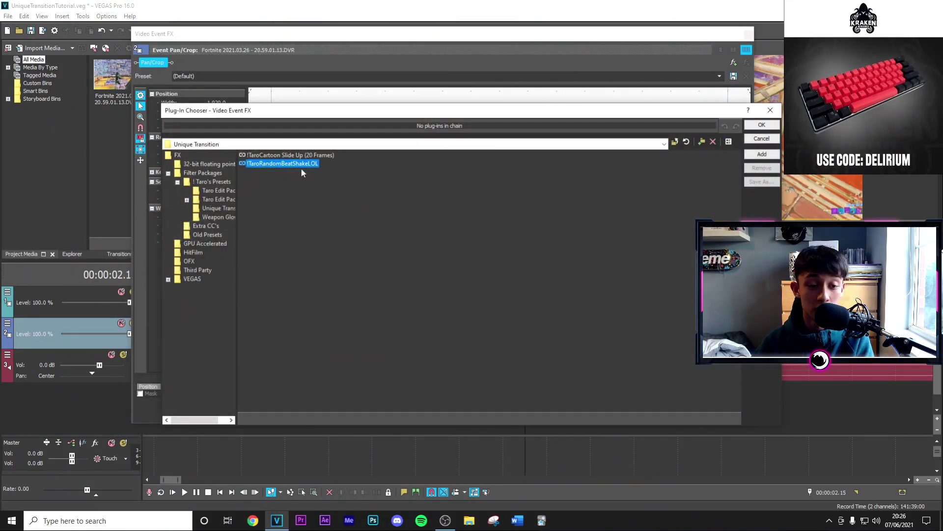
{"action": "left_click", "coordinate": [761, 125]}
{"action": "left_click", "coordinate": [749, 34]}
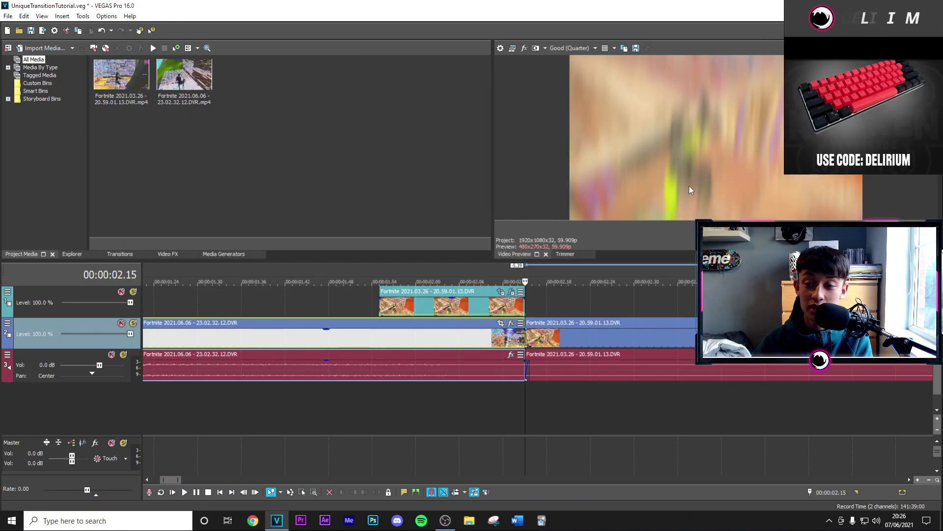
{"action": "left_click", "coordinate": [447, 407]}
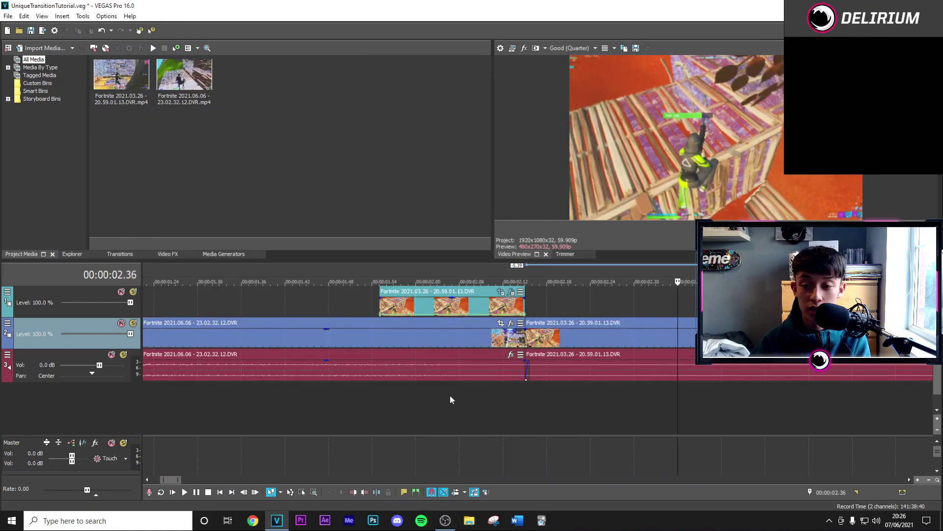
- Step frame by frame through the cut to inspect the blurred transition frames
{"action": "key", "text": "space"}
{"action": "left_click", "coordinate": [503, 397]}
{"action": "key", "text": "Right"}
{"action": "key", "text": "Right"}
{"action": "key", "text": "Right"}
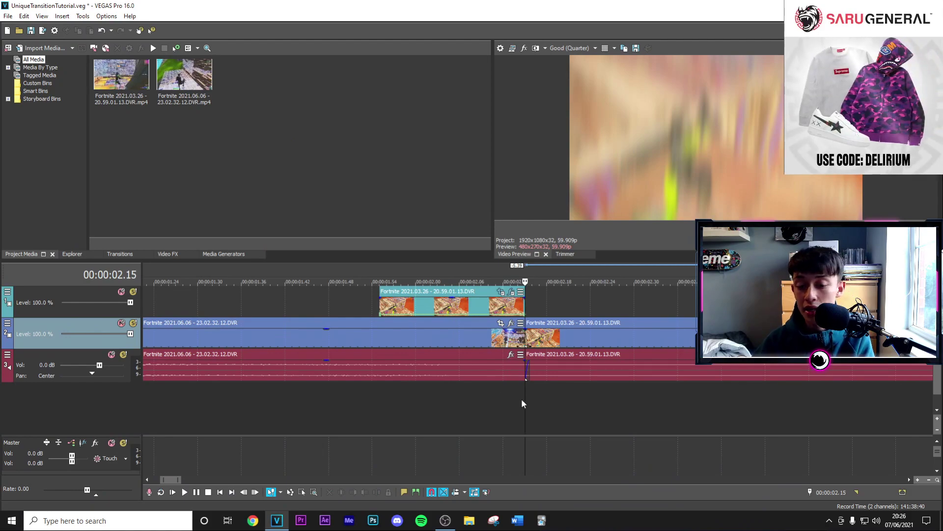
{"action": "key", "text": "Left"}
{"action": "key", "text": "Left"}
{"action": "key", "text": "Right"}
{"action": "key", "text": "Right"}
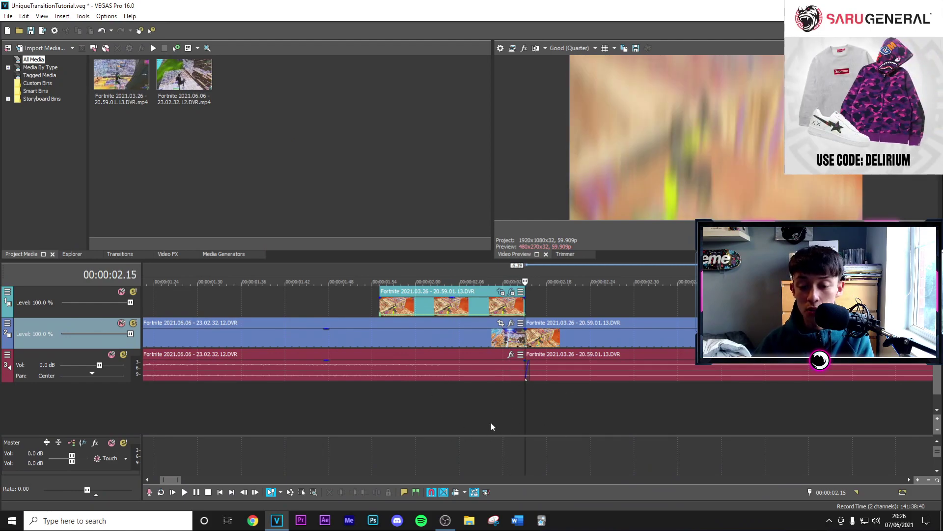
{"action": "left_click", "coordinate": [465, 410]}
{"action": "left_click", "coordinate": [521, 406]}
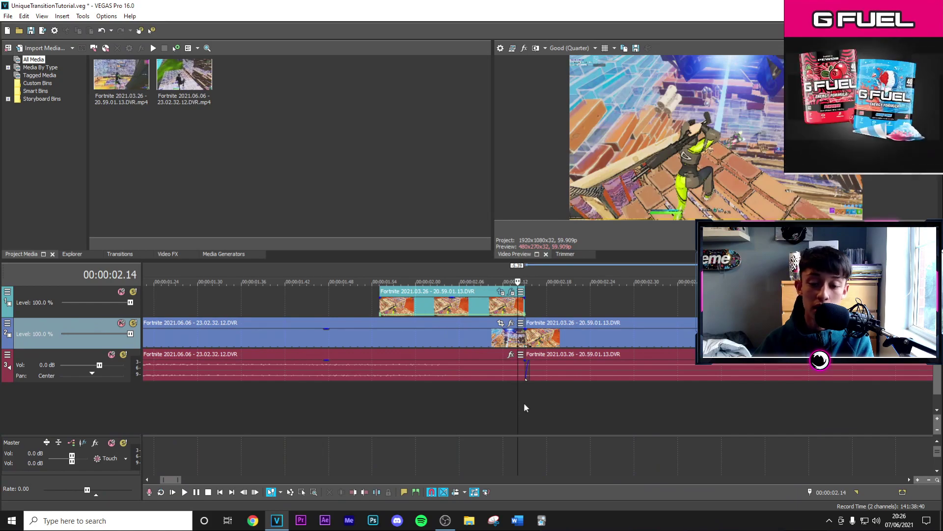
{"action": "key", "text": "Right"}
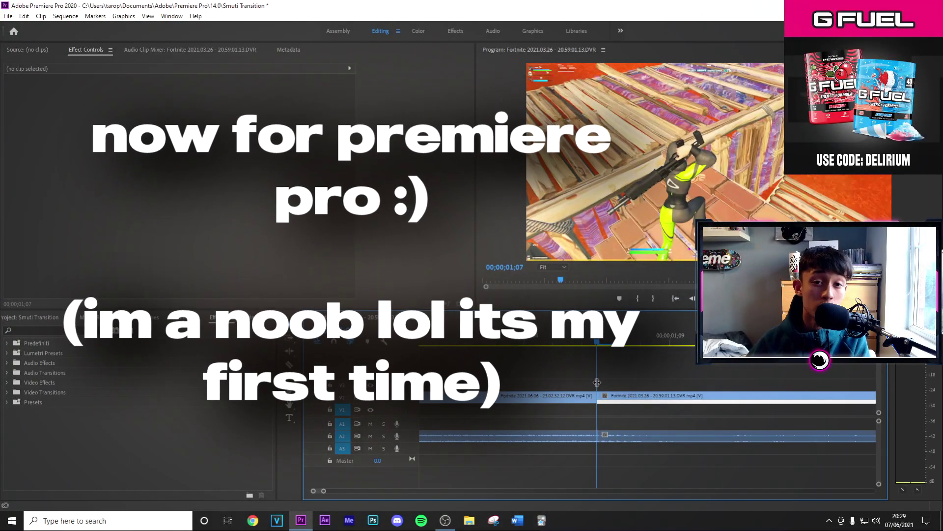
- Set the playhead at the cut, Alt-copy the second clip to V3, and insert a frame hold
{"action": "left_click_drag", "start_coordinate": [595, 363], "coordinate": [629, 385]}
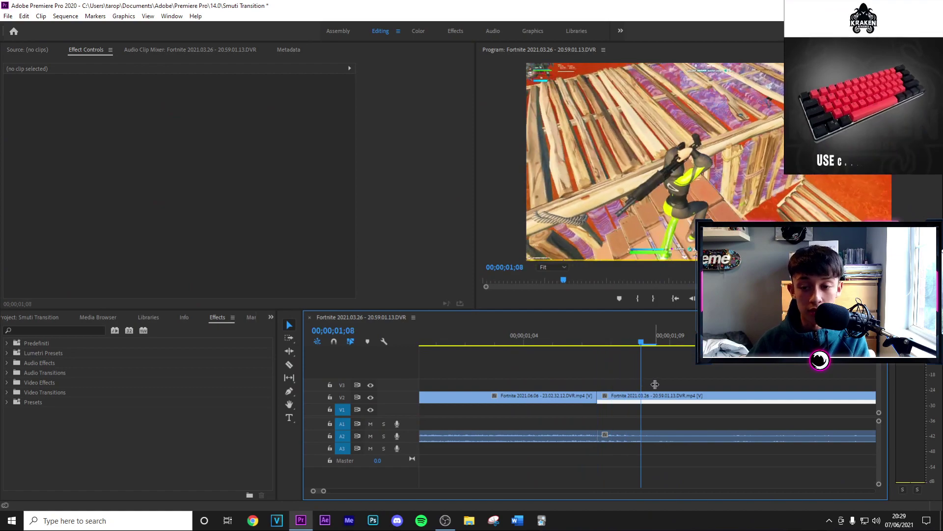
{"action": "mouse_move", "coordinate": [628, 385]}
{"action": "left_mouse_down"}
{"action": "mouse_move", "coordinate": [561, 380]}
{"action": "mouse_move", "coordinate": [601, 385]}
{"action": "left_mouse_up"}
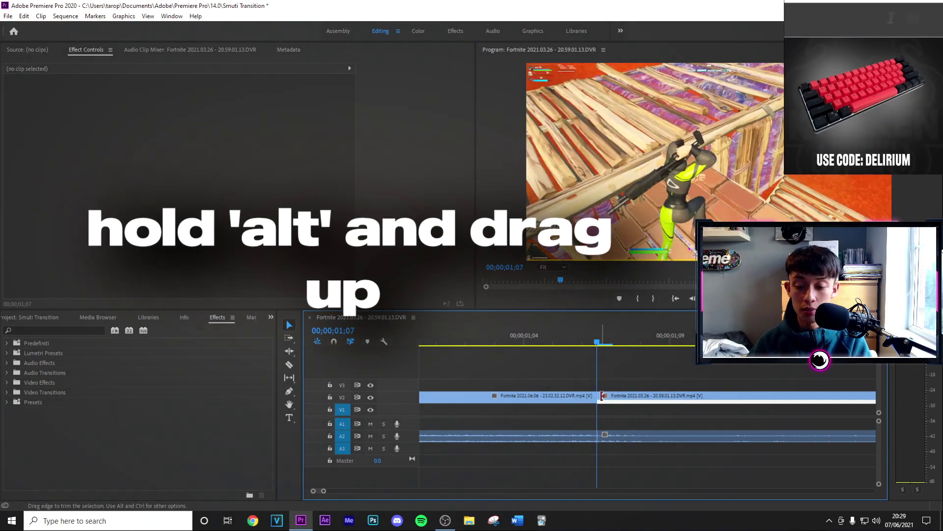
{"action": "left_click_drag", "start_coordinate": [616, 403], "coordinate": [620, 388]}
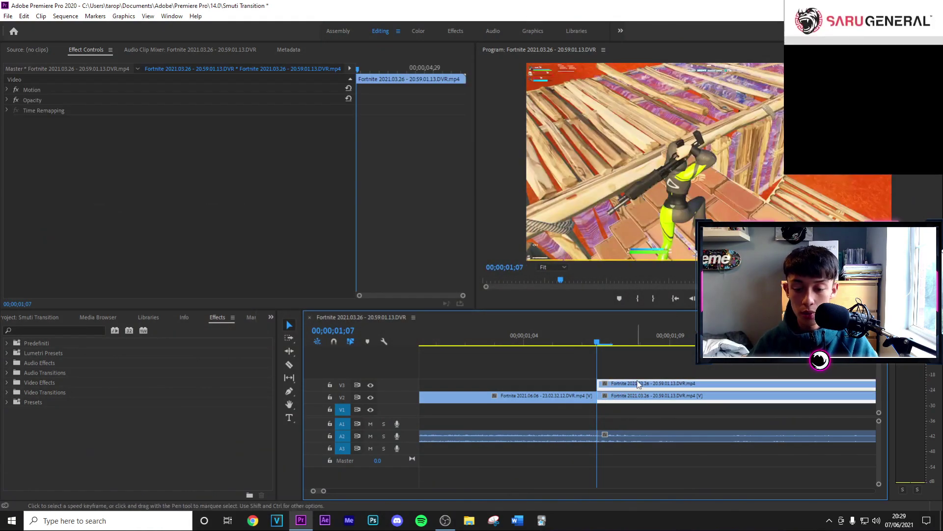
{"action": "right_click", "coordinate": [652, 384]}
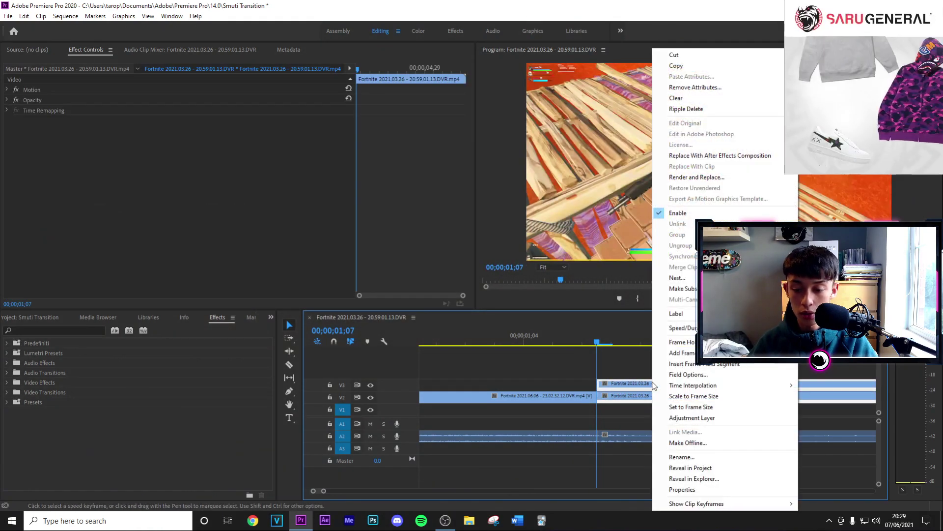
{"action": "left_click", "coordinate": [735, 366]}
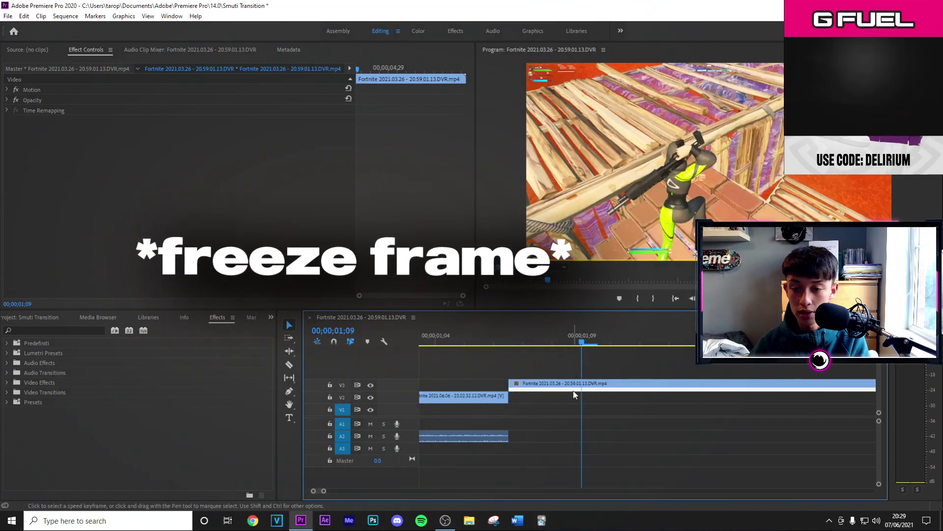
{"action": "scroll", "coordinate": [605, 394], "scroll_direction": "down", "scroll_amount": 1}
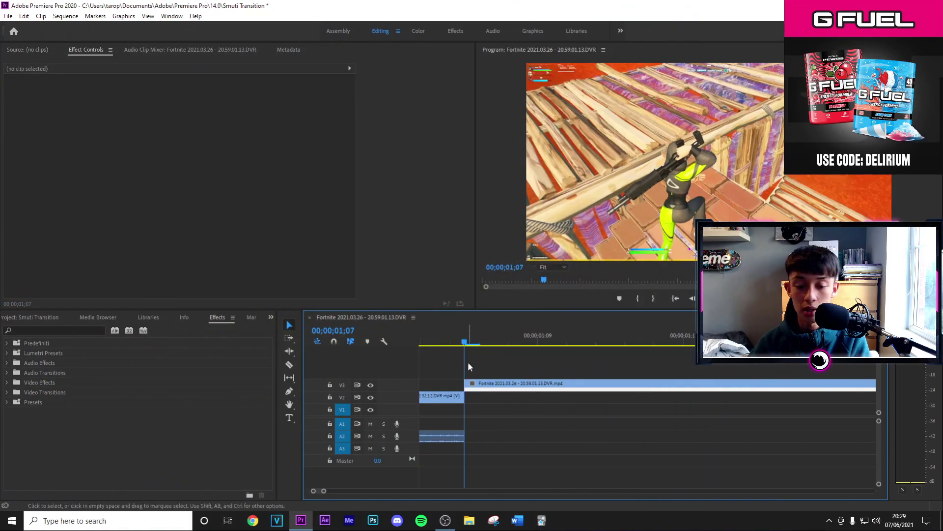
{"action": "key", "text": "space"}
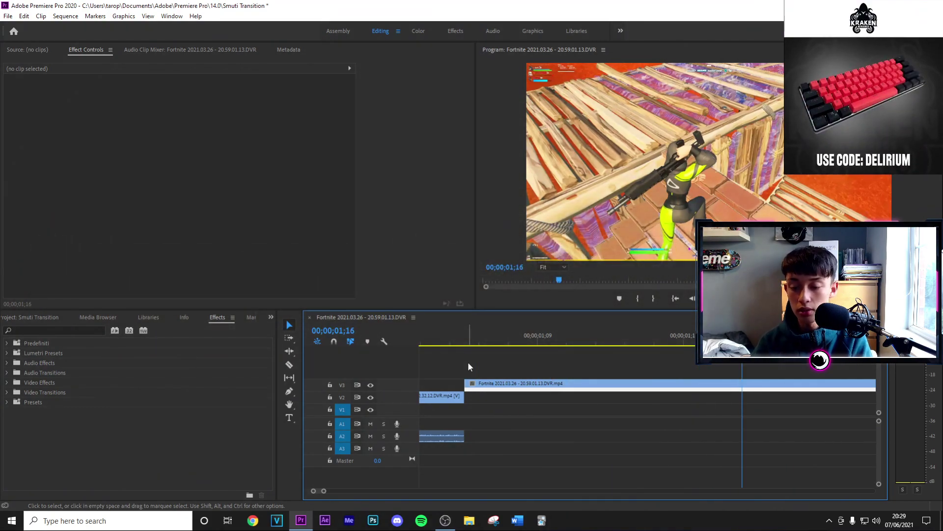
- Split the frozen V3 clip at the playhead with Ctrl+K and delete the remainder
{"action": "right_click", "coordinate": [778, 384]}
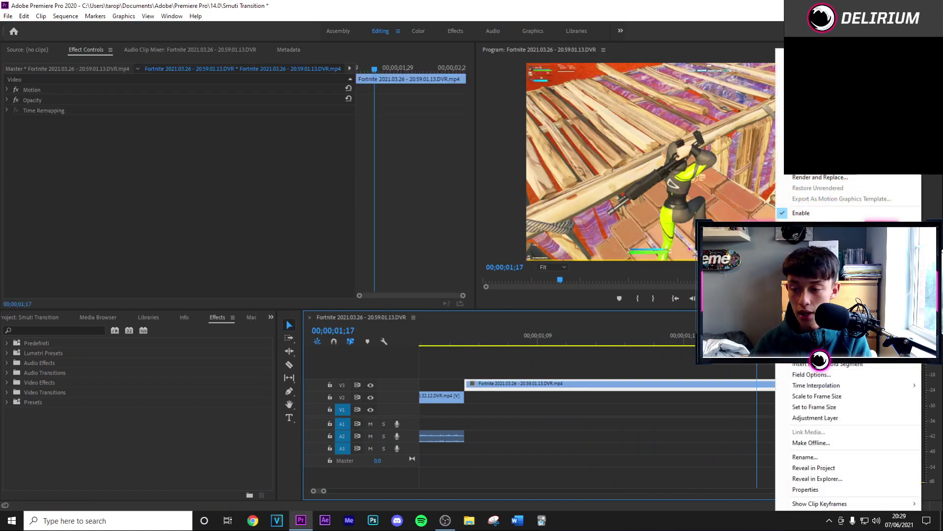
{"action": "key", "text": "ctrl+k"}
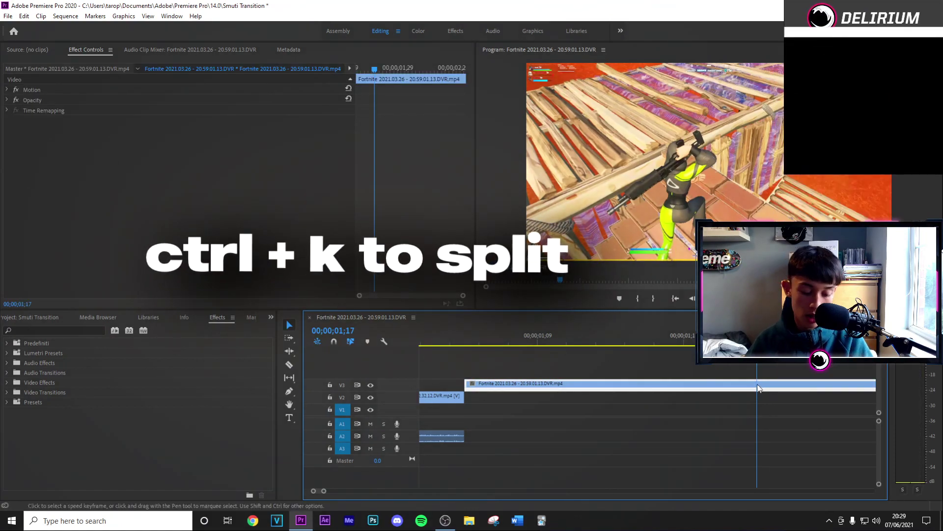
{"action": "key", "text": "Delete"}
{"action": "scroll", "coordinate": [537, 392], "scroll_direction": "right", "scroll_amount": 3}
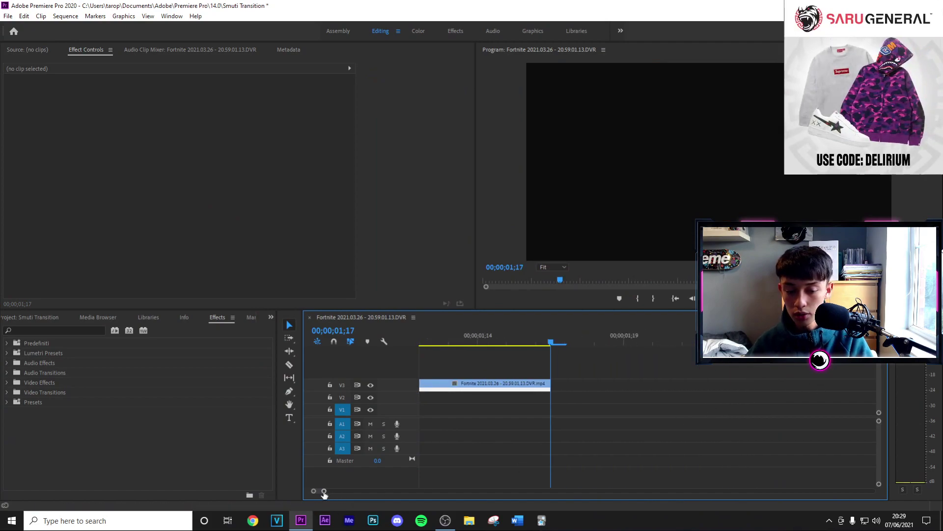
{"action": "left_click_drag", "start_coordinate": [324, 493], "coordinate": [394, 493]}
- Drag the short frozen clip and the second clip left to close the gap
{"action": "left_click_drag", "start_coordinate": [459, 391], "coordinate": [455, 389]}
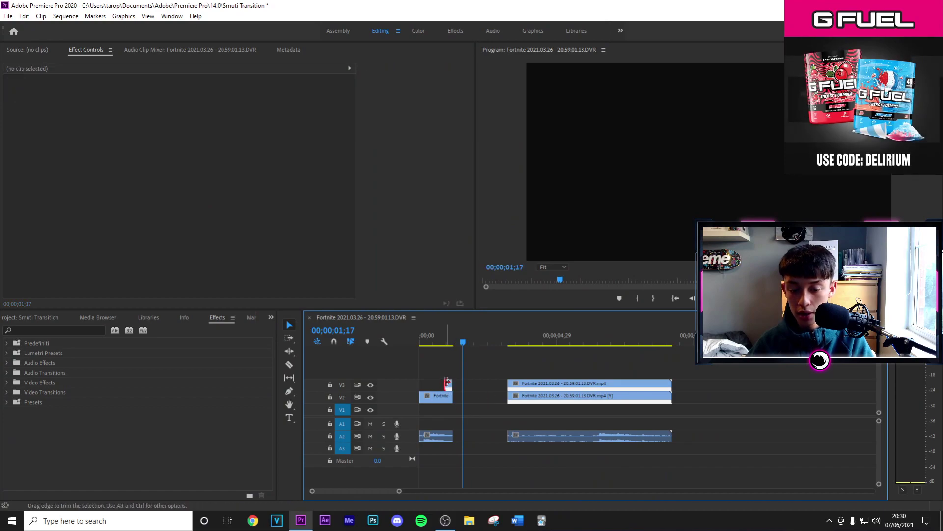
{"action": "left_click_drag", "start_coordinate": [451, 388], "coordinate": [450, 389]}
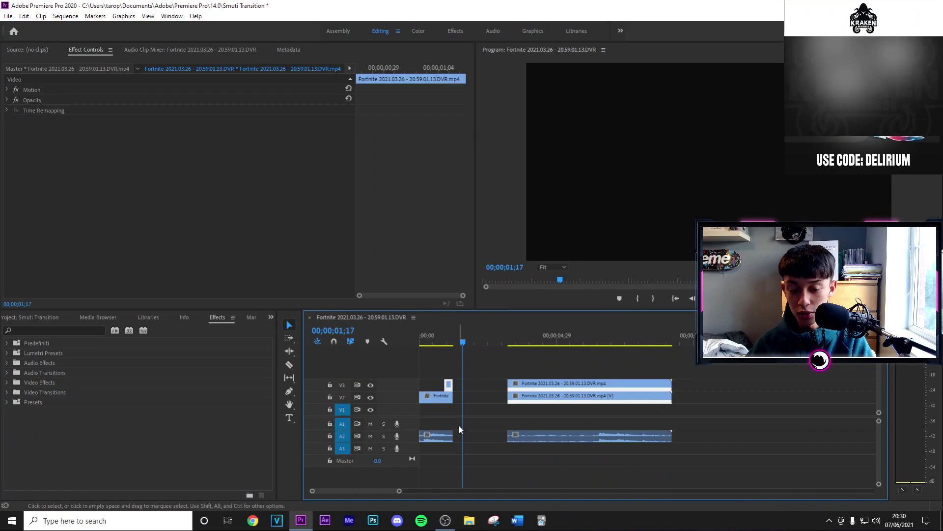
{"action": "left_click_drag", "start_coordinate": [523, 386], "coordinate": [474, 394]}
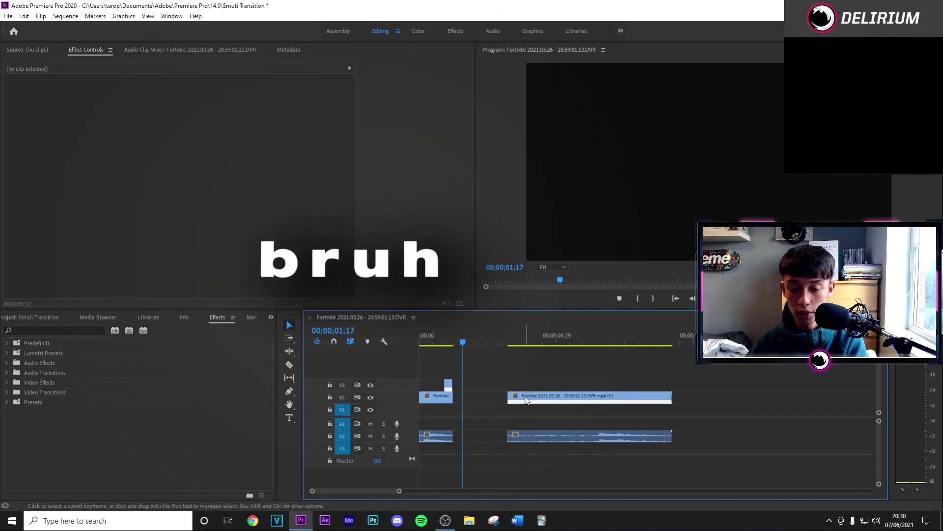
{"action": "left_click_drag", "start_coordinate": [521, 400], "coordinate": [463, 405]}
{"action": "left_click", "coordinate": [453, 417]}
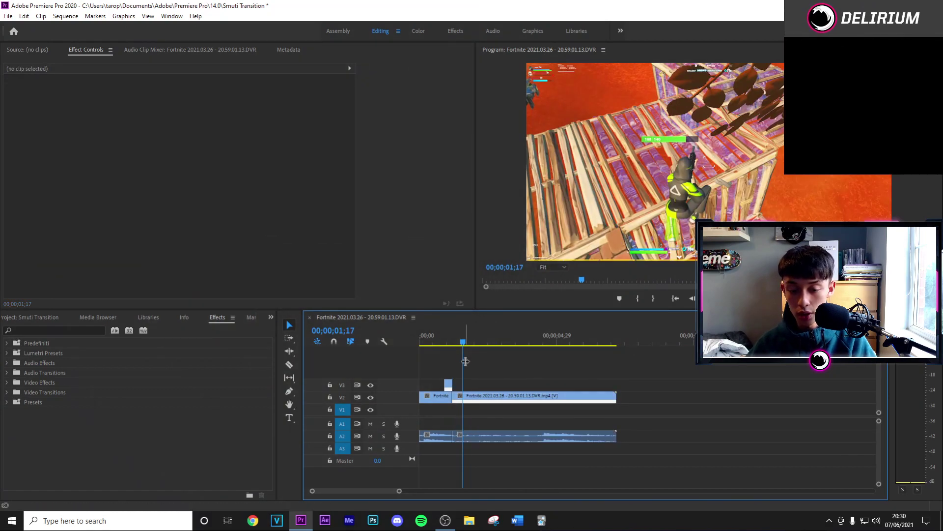
{"action": "left_click_drag", "start_coordinate": [464, 345], "coordinate": [452, 343]}
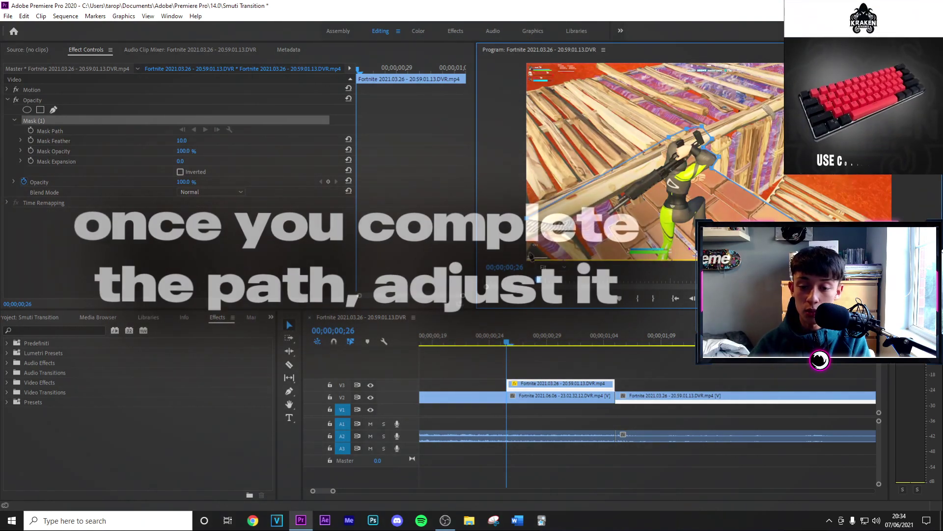
- Close the Opacity pen mask around the player and step frames to check it
{"action": "left_click", "coordinate": [697, 131]}
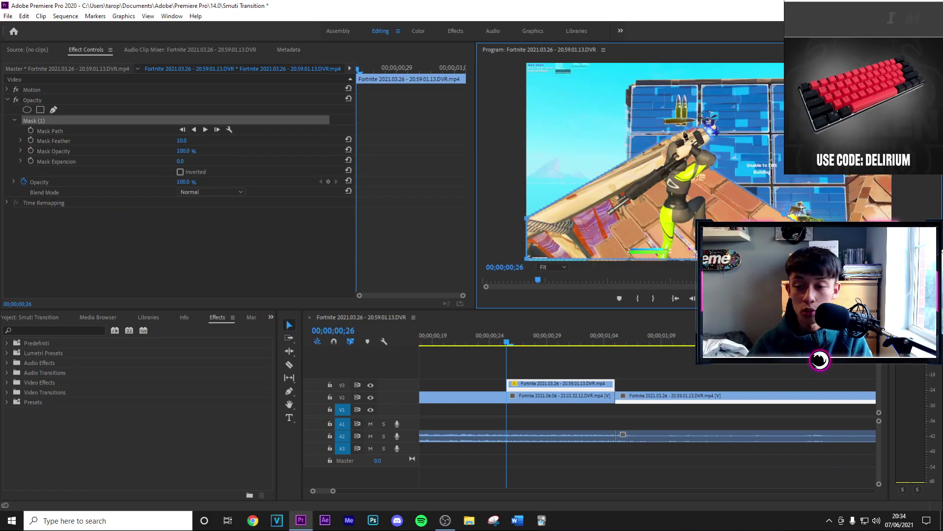
{"action": "left_click", "coordinate": [558, 332]}
{"action": "key", "text": "Left"}
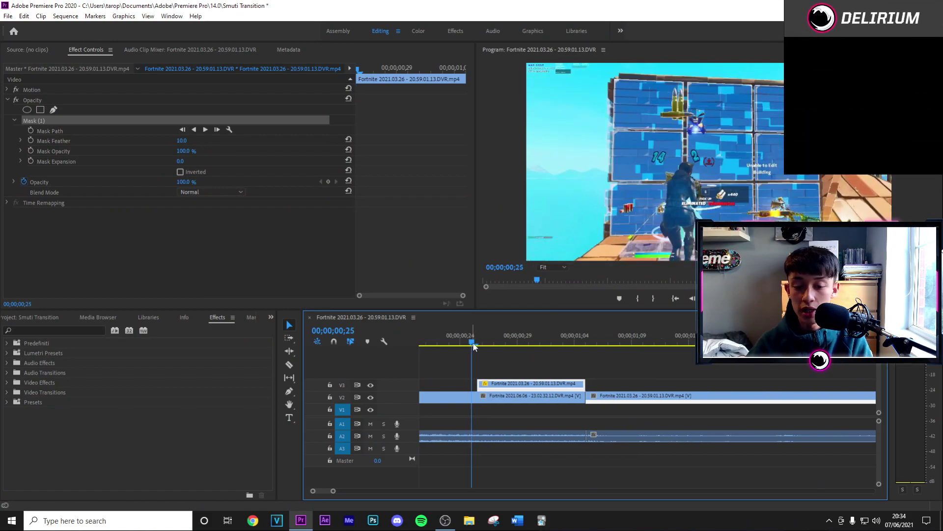
{"action": "left_click_drag", "start_coordinate": [472, 343], "coordinate": [477, 343]}
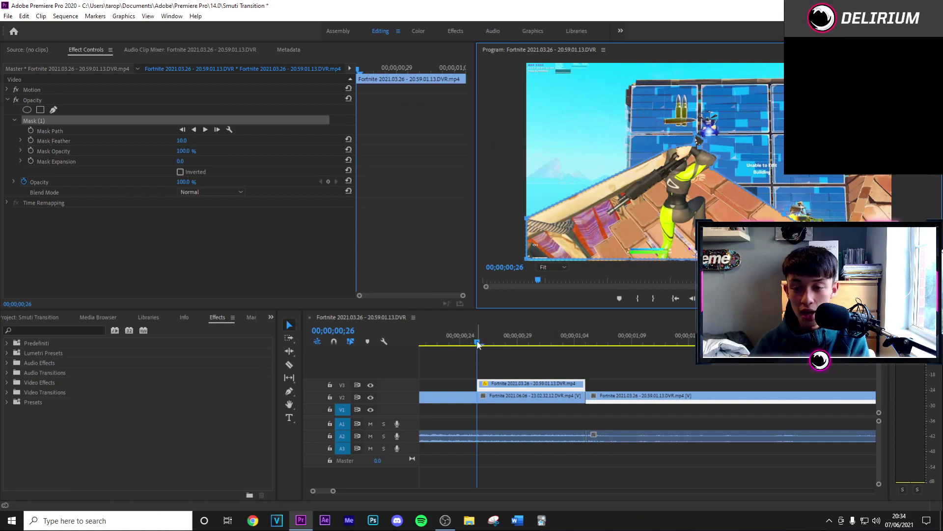
- Nest the masked frozen clip into a nested sequence
{"action": "right_click", "coordinate": [532, 383]}
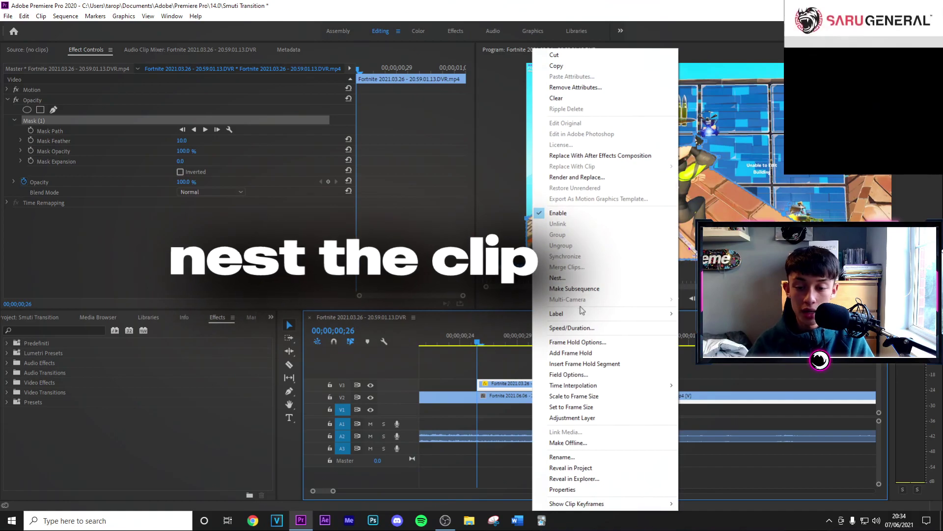
{"action": "left_click", "coordinate": [573, 279]}
{"action": "left_click", "coordinate": [447, 268]}
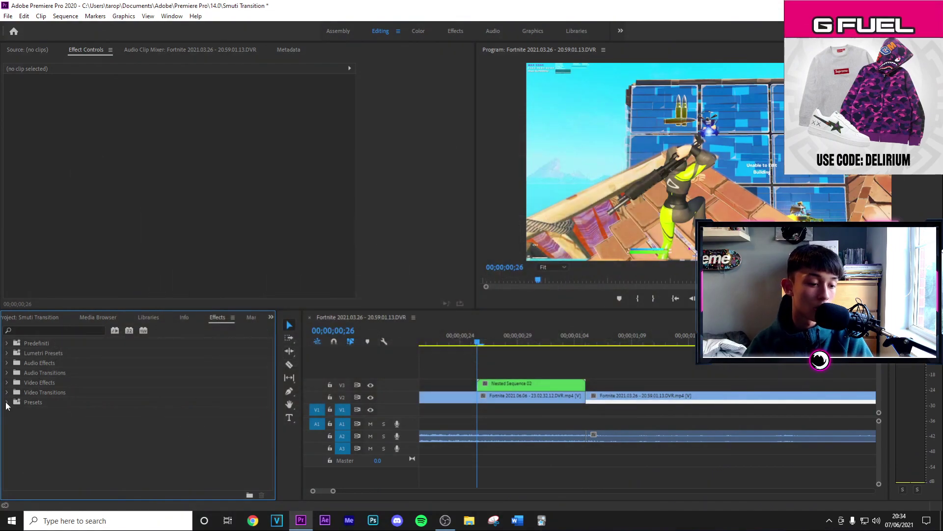
- Apply Taro Cartoon Transition (Slide Up 20 Frames) to the nested clip and scrub to preview
{"action": "left_click", "coordinate": [7, 401]}
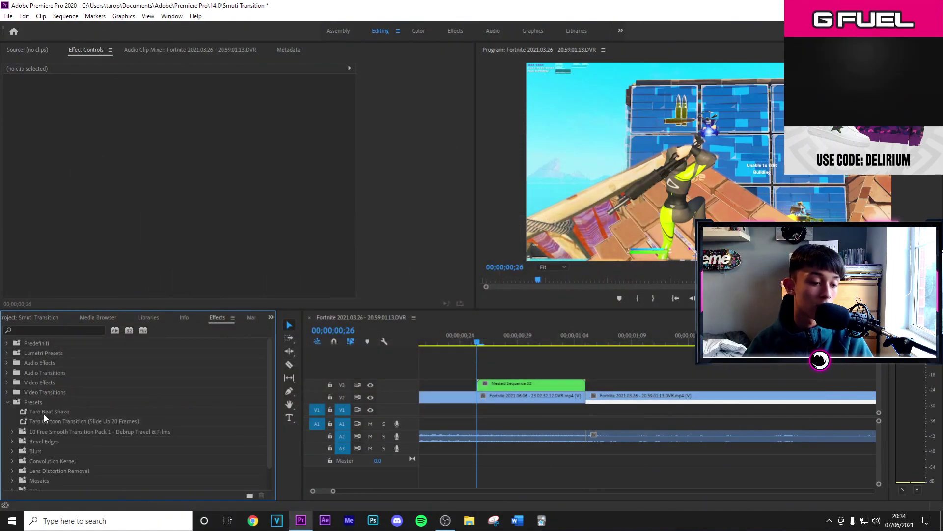
{"action": "left_click", "coordinate": [138, 419]}
{"action": "left_click_drag", "start_coordinate": [138, 418], "coordinate": [235, 407]}
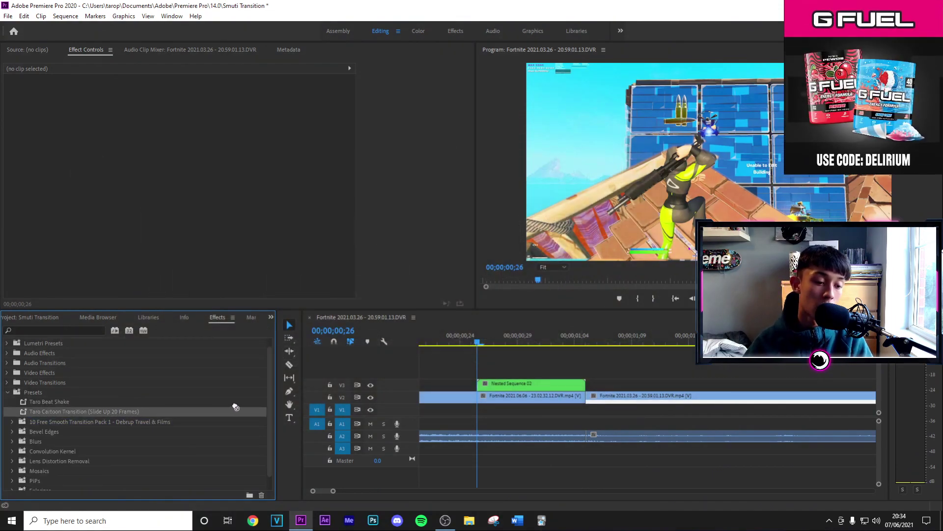
{"action": "left_click_drag", "start_coordinate": [512, 385], "coordinate": [514, 385]}
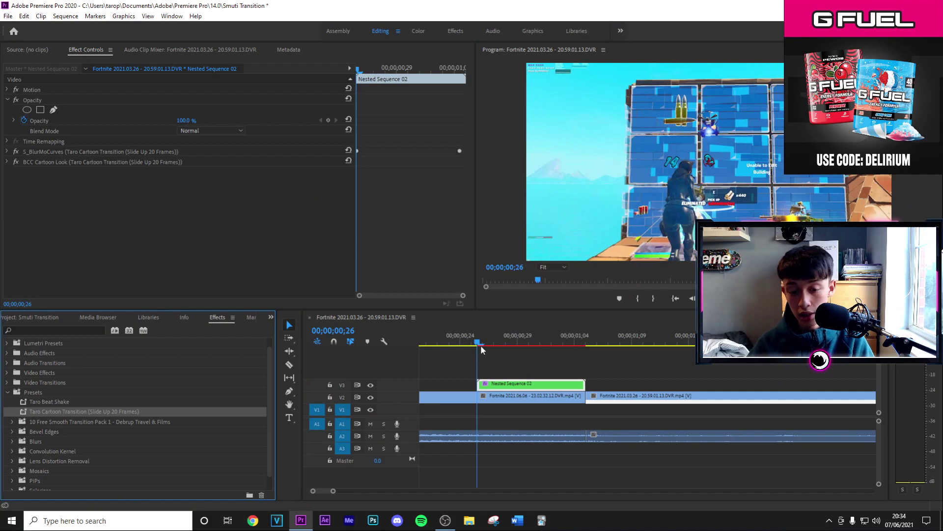
{"action": "left_click_drag", "start_coordinate": [477, 345], "coordinate": [588, 343]}
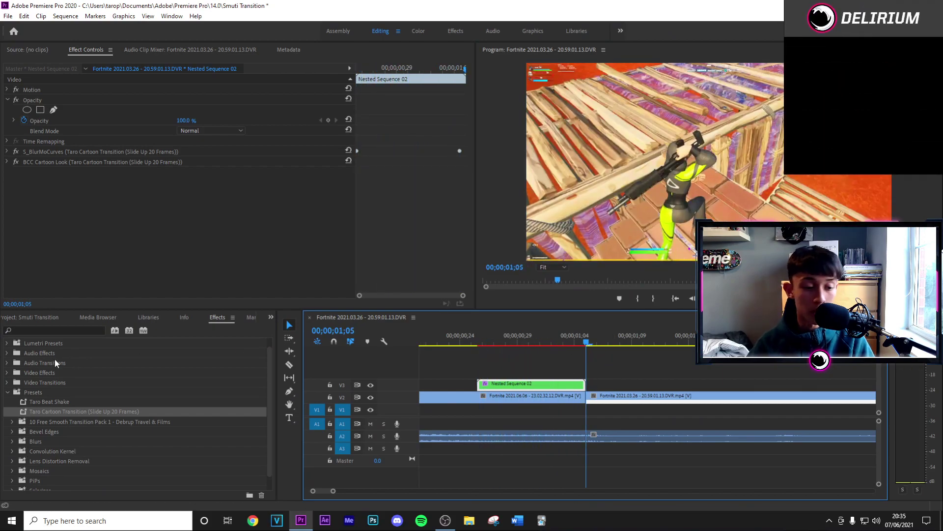
- Drop the Taro Beat Shake preset onto the second Fortnite clip and scrub the cut to preview it
{"action": "left_click_drag", "start_coordinate": [38, 401], "coordinate": [610, 402]}
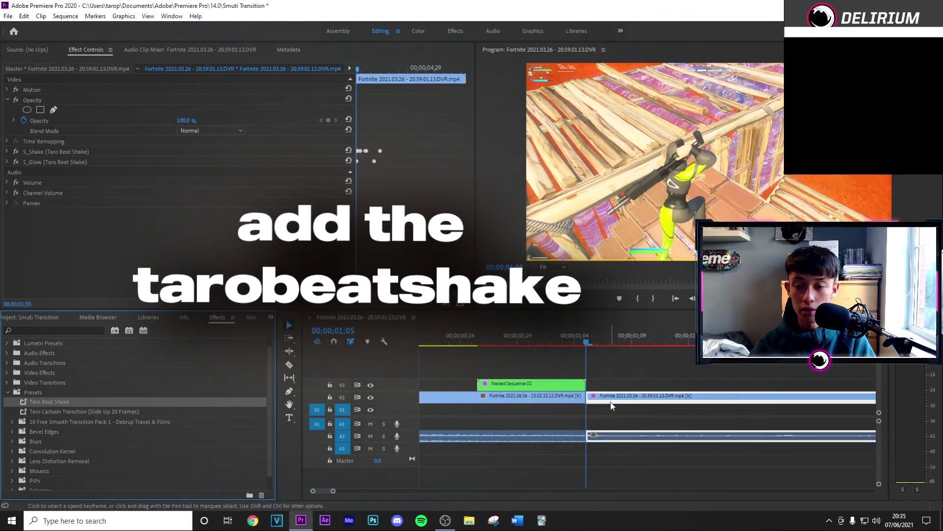
{"action": "mouse_move", "coordinate": [581, 339]}
{"action": "left_mouse_down"}
{"action": "mouse_move", "coordinate": [466, 346]}
{"action": "mouse_move", "coordinate": [675, 340]}
{"action": "mouse_move", "coordinate": [588, 346]}
{"action": "left_mouse_up"}
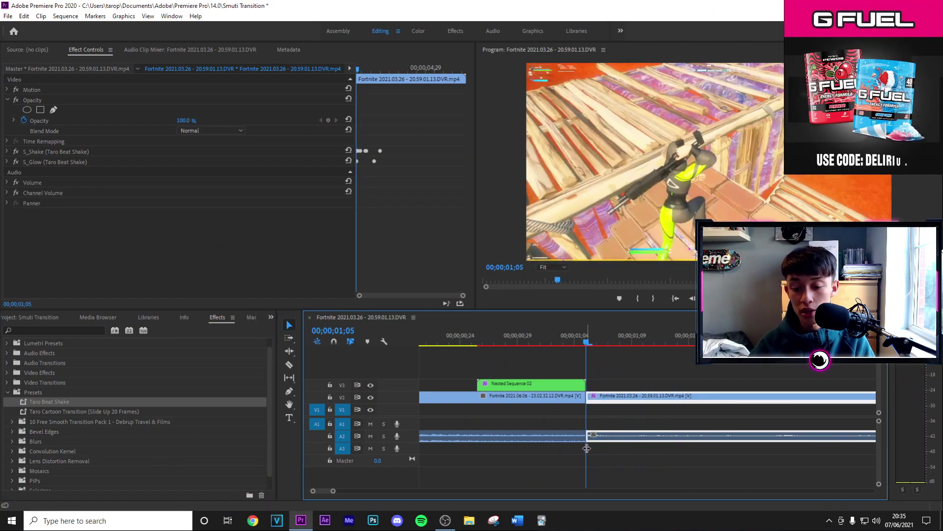